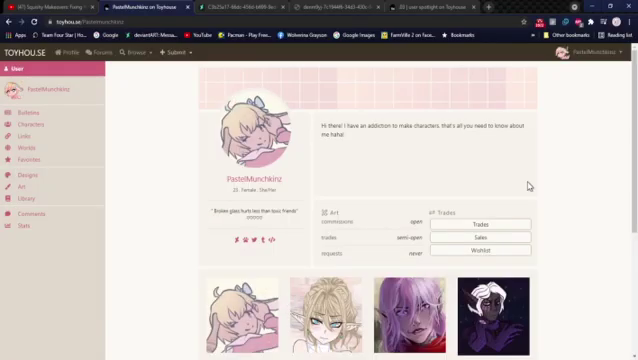
pyautogui.scroll(-2, 535, 190)
pyautogui.scroll(-3, 172, 294)
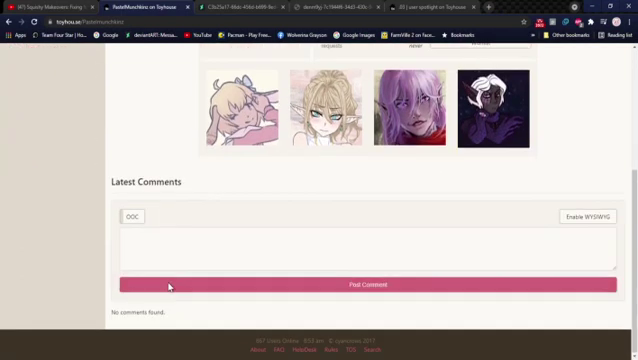
pyautogui.scroll(2, 200, 275)
pyautogui.scroll(3, 115, 240)
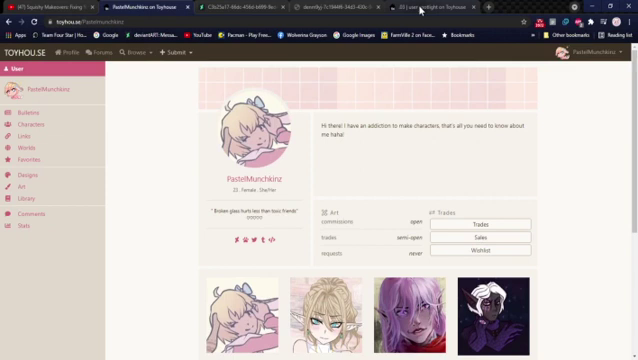
# - Open the .03 | user spotlight template page and view its sample screenshot full-size
pyautogui.click(420, 8)
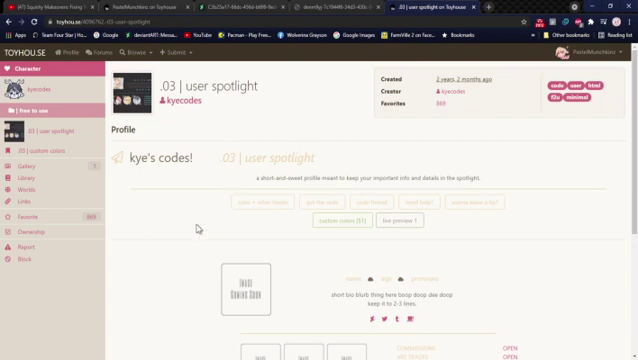
pyautogui.scroll(-4, 160, 242)
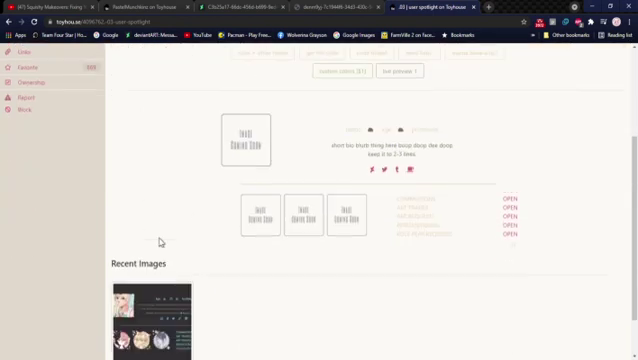
pyautogui.scroll(-1, 160, 200)
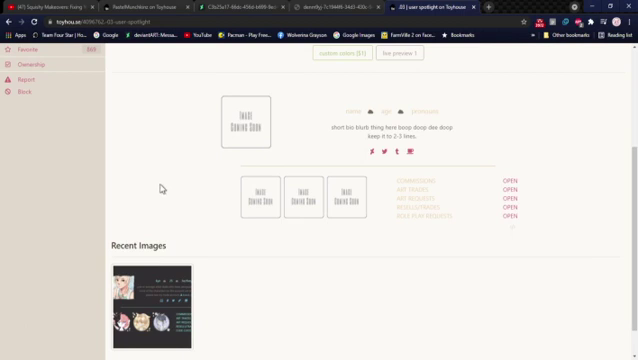
pyautogui.click(158, 258)
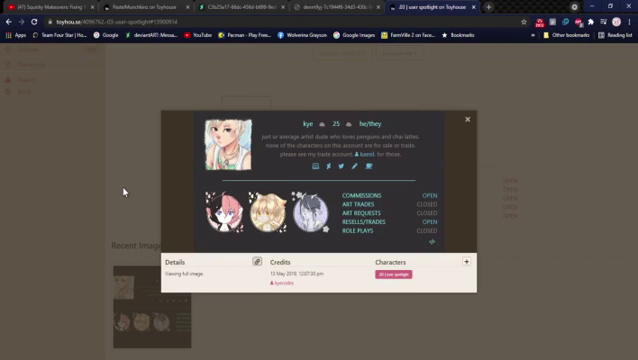
pyautogui.click(467, 120)
pyautogui.scroll(4, 263, 205)
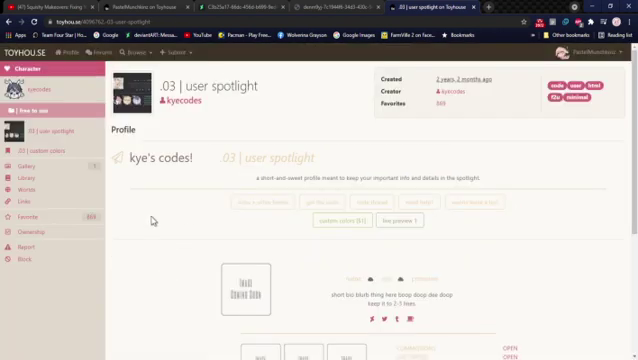
# - Open the spotlight template's code page and select all of its code
pyautogui.click(321, 205)
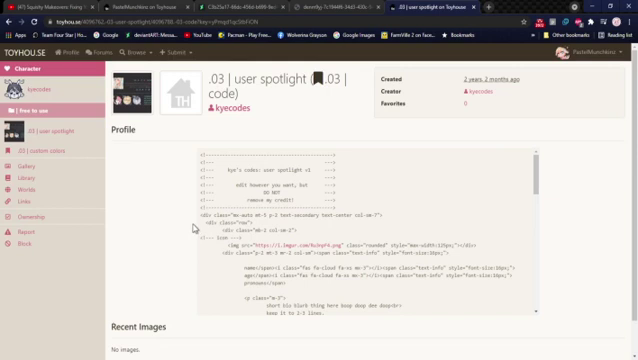
pyautogui.click(201, 153)
pyautogui.hotkey('ctrl', 'a')
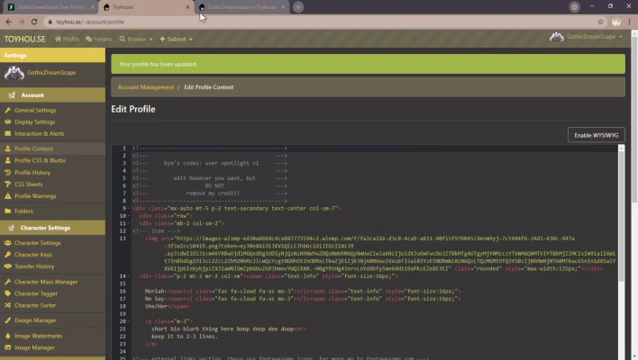
# - View the live GothicDreamScape profile, then go back to the profile editor
pyautogui.click(248, 8)
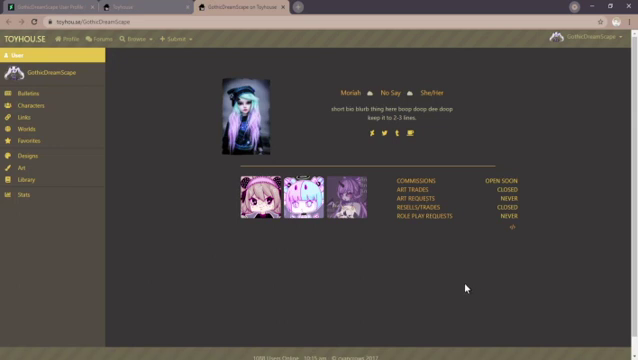
pyautogui.click(110, 7)
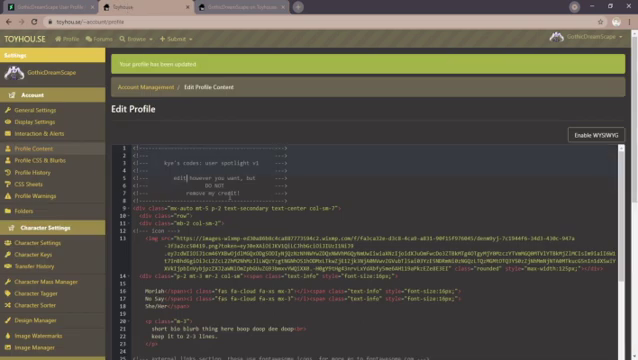
pyautogui.scroll(-5, 408, 270)
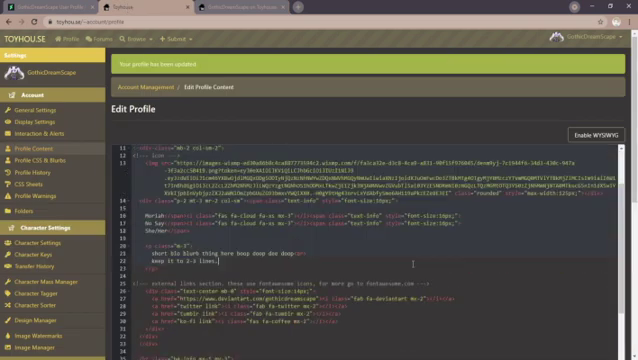
pyautogui.scroll(-5, 408, 270)
pyautogui.scroll(-5, 408, 270)
pyautogui.scroll(-5, 412, 268)
pyautogui.scroll(-1, 415, 266)
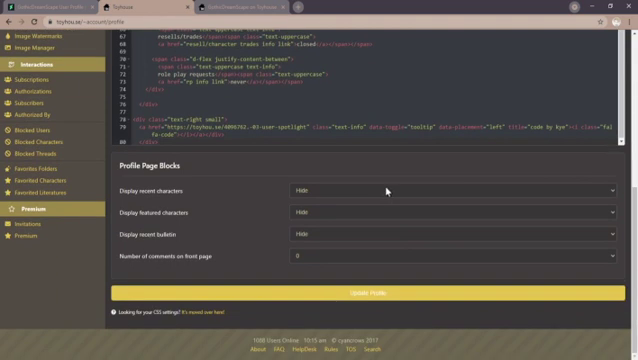
pyautogui.scroll(2, 215, 205)
pyautogui.scroll(1, 215, 205)
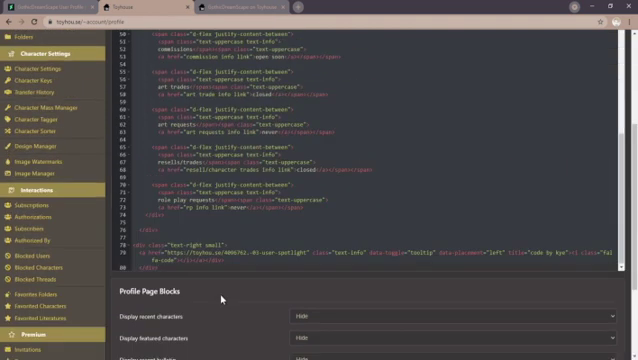
pyautogui.scroll(1, 222, 298)
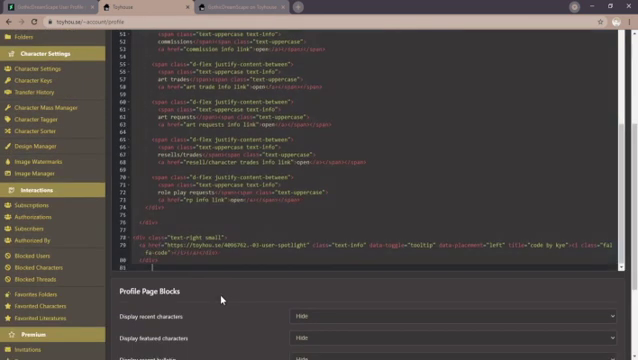
pyautogui.scroll(4, 183, 299)
pyautogui.scroll(3, 183, 299)
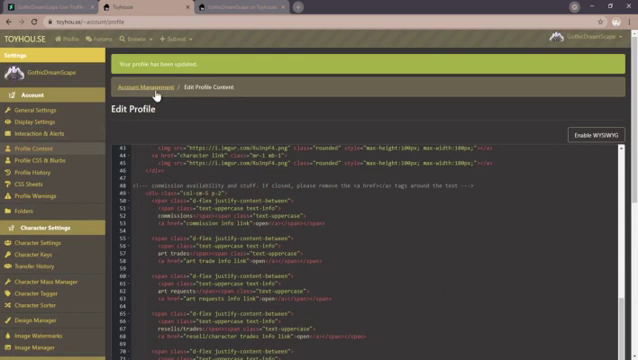
pyautogui.click(36, 20)
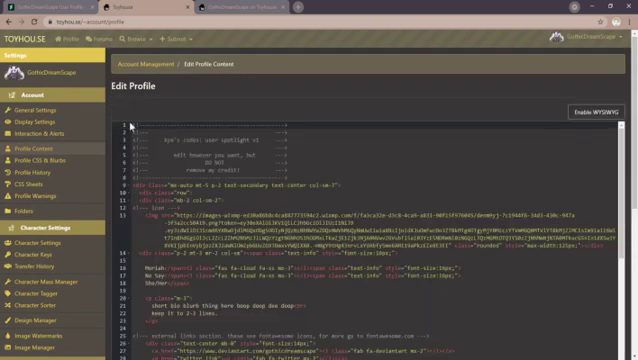
pyautogui.scroll(-1, 176, 178)
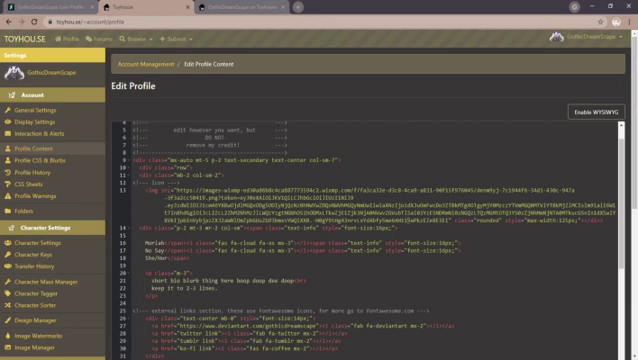
# - Delete the icon's long image address from the img src in the profile code
pyautogui.moveTo(448, 216); pyautogui.dragTo(254, 198)
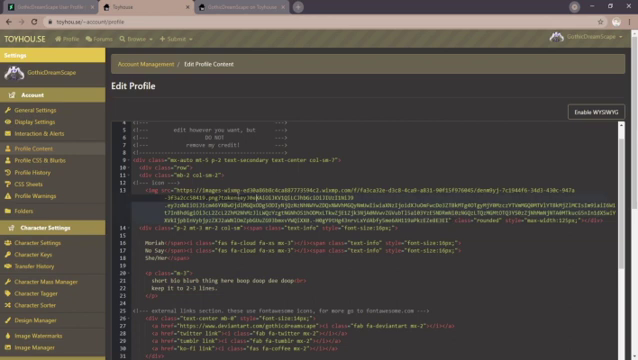
pyautogui.click(298, 216)
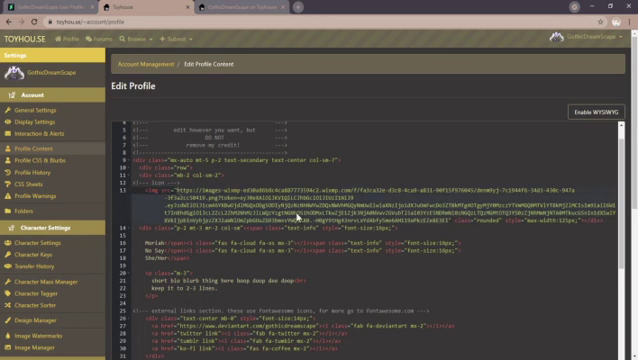
pyautogui.press('BackSpace')
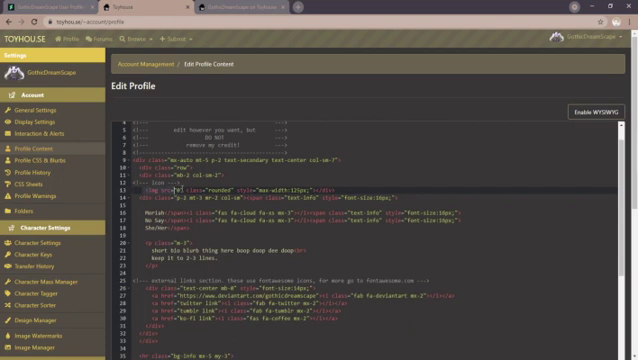
pyautogui.press('BackSpace')
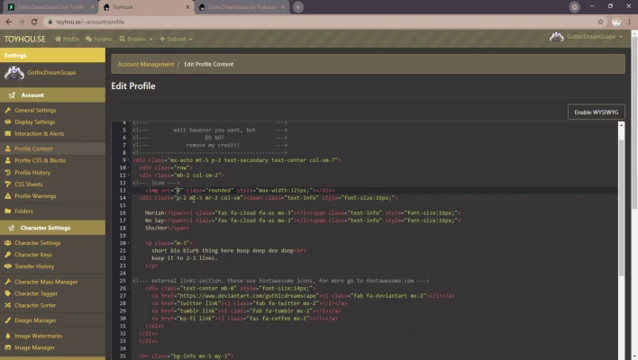
pyautogui.scroll(-4, 110, 240)
pyautogui.scroll(-5, 110, 240)
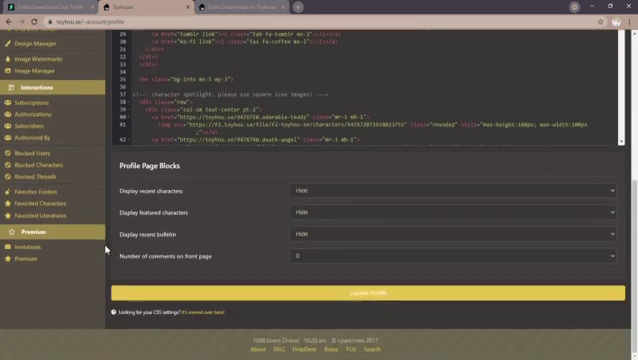
# - Save the profile and reload the live profile to see the broken icon
pyautogui.click(317, 296)
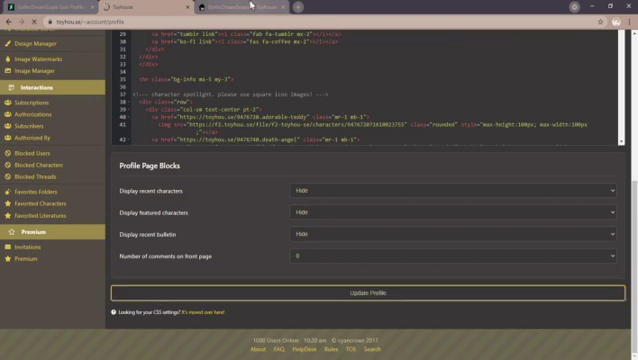
pyautogui.click(248, 8)
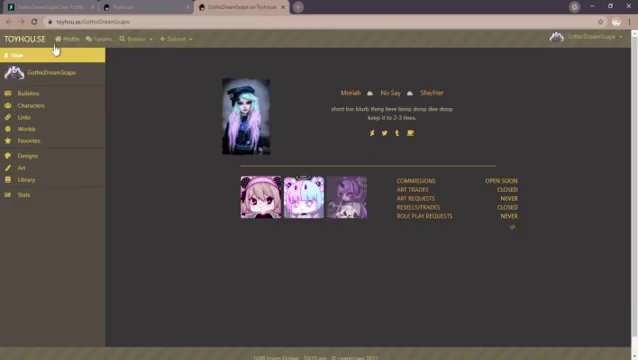
pyautogui.click(34, 21)
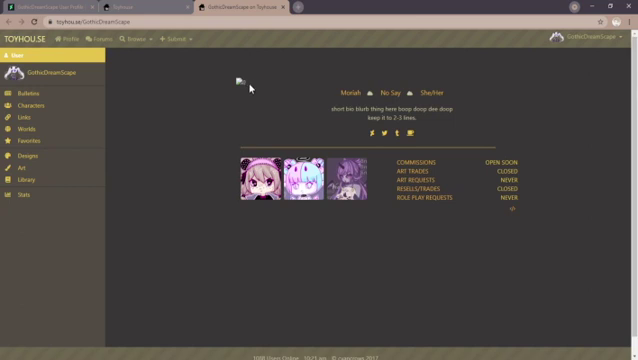
pyautogui.click(136, 8)
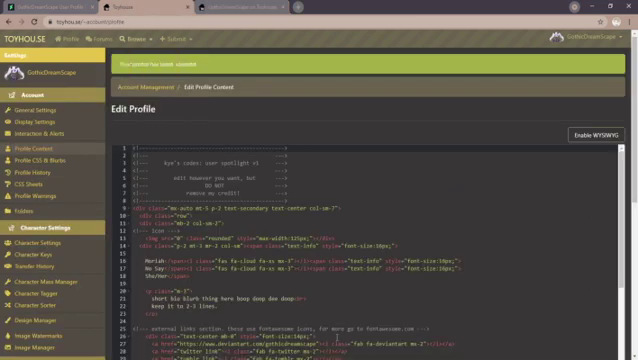
pyautogui.scroll(-1, 204, 248)
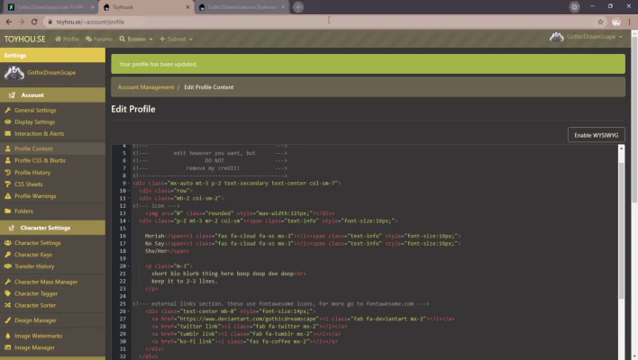
# - Load the copied icon image address in a new Chrome tab, then return to Edit Profile
pyautogui.click(297, 6)
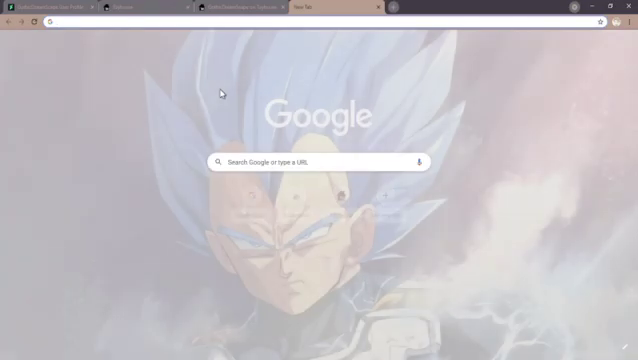
pyautogui.hotkey('ctrl', 'v')
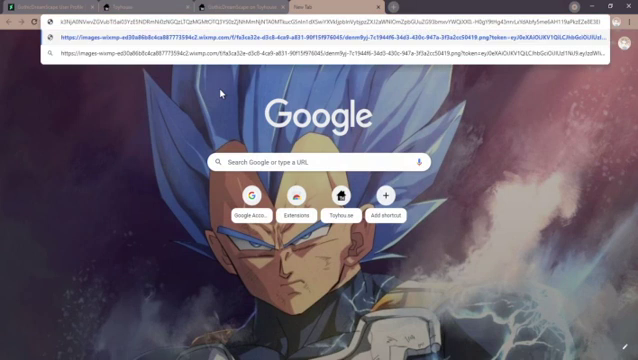
pyautogui.press('Return')
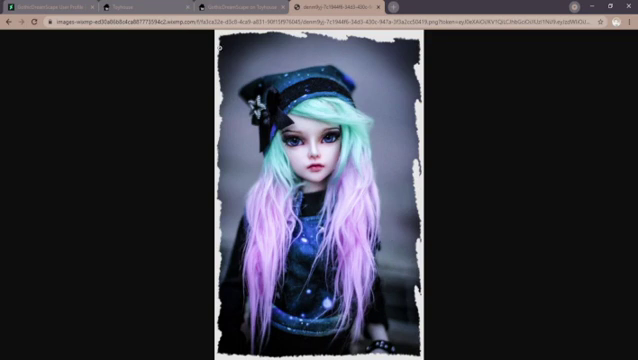
pyautogui.click(132, 10)
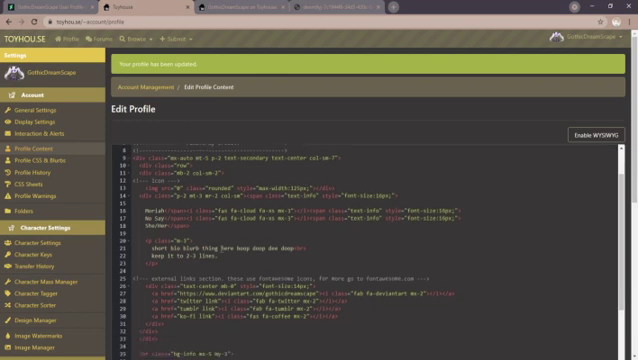
pyautogui.scroll(-2, 228, 178)
pyautogui.scroll(4, 228, 178)
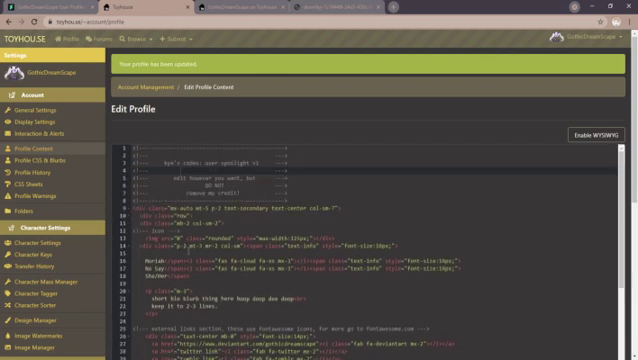
# - Paste the doll image address into the icon src, save, and reload the live profile
pyautogui.click(178, 237)
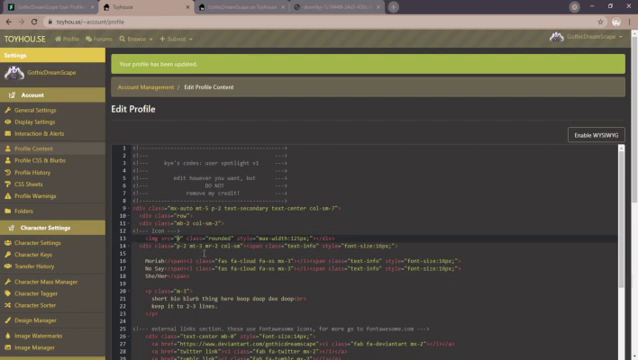
pyautogui.hotkey('ctrl', 'v')
pyautogui.scroll(-5, 70, 200)
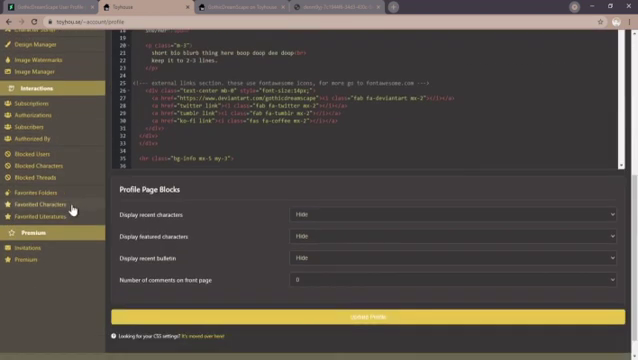
pyautogui.scroll(-1, 72, 209)
pyautogui.click(295, 293)
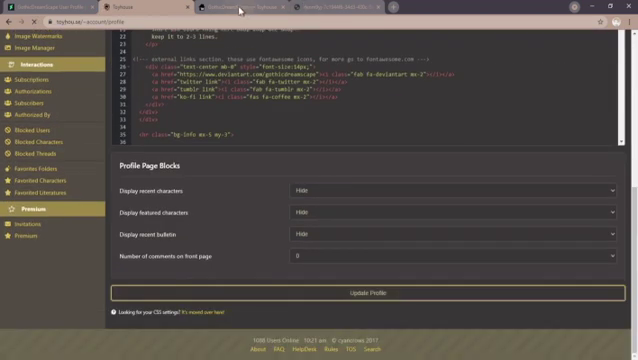
pyautogui.click(240, 10)
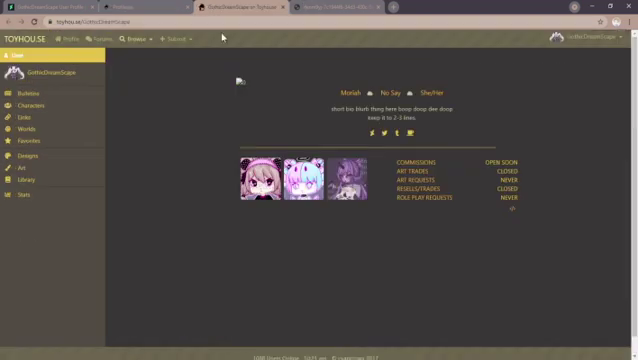
pyautogui.click(35, 22)
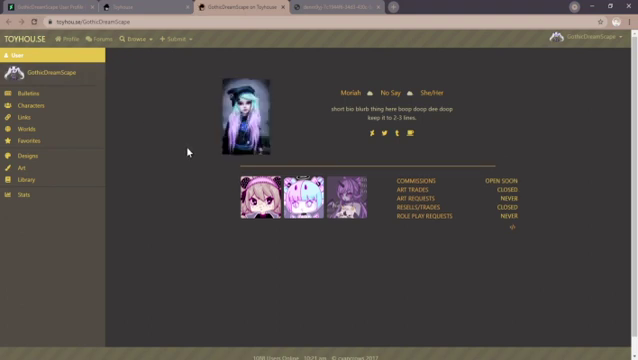
pyautogui.click(120, 7)
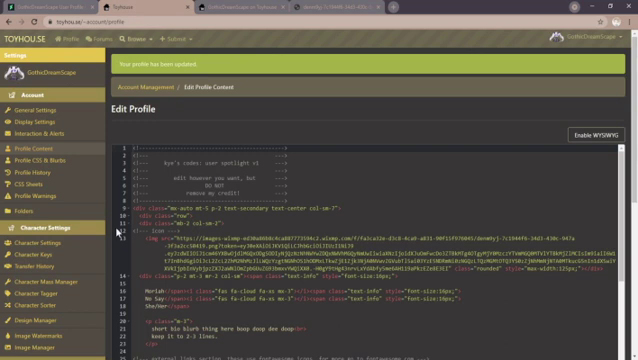
pyautogui.scroll(-3, 117, 232)
pyautogui.scroll(-3, 117, 232)
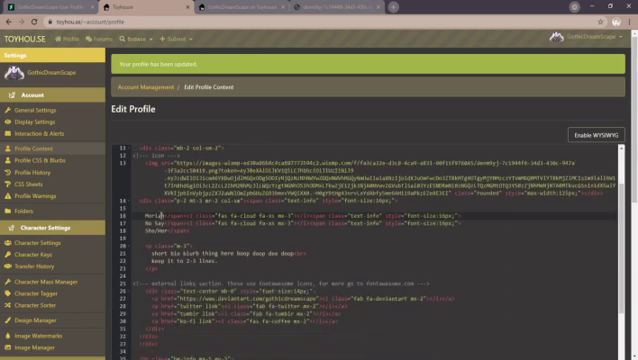
pyautogui.doubleClick(150, 214)
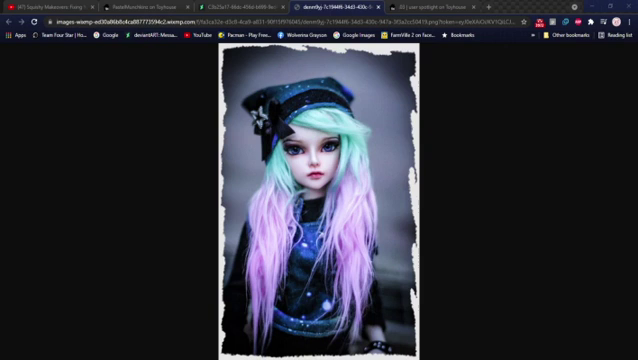
pyautogui.click(430, 7)
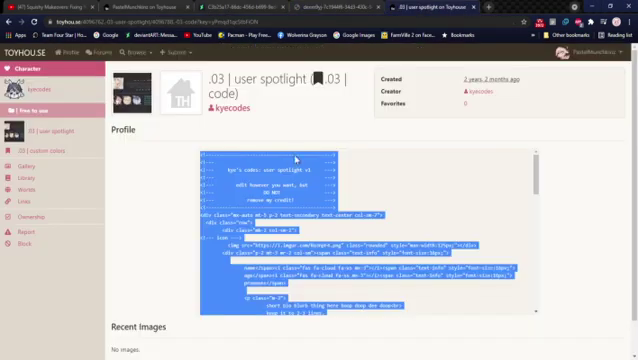
pyautogui.click(173, 228)
pyautogui.scroll(-2, 263, 233)
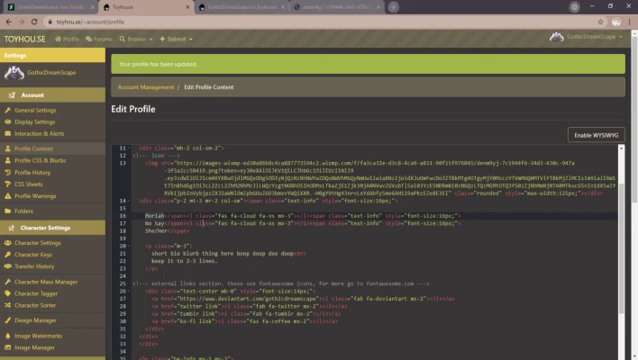
pyautogui.scroll(-1, 250, 225)
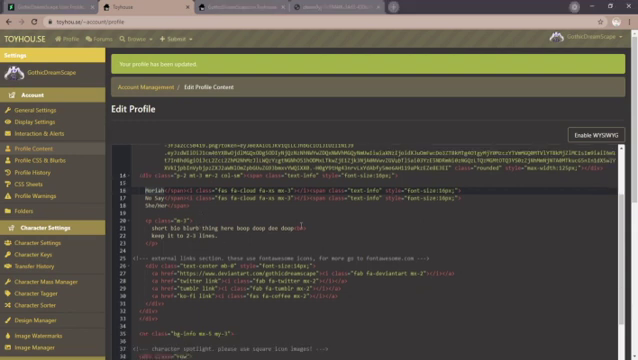
# - Replace the bio placeholder with 'Just an adopt maker, nothing more to that.' and delete the 'keep it to 2-3 lines' line
pyautogui.click(154, 228)
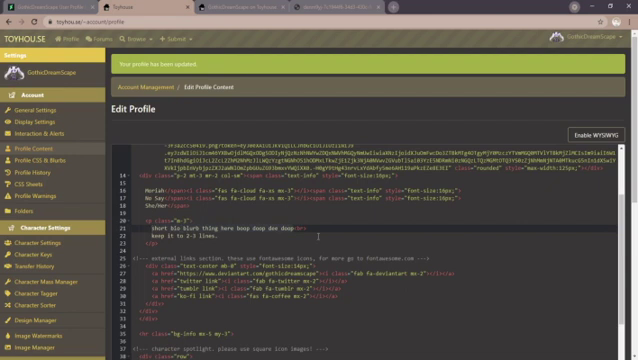
pyautogui.hotkey('shift', 'End')
pyautogui.write('Just ')
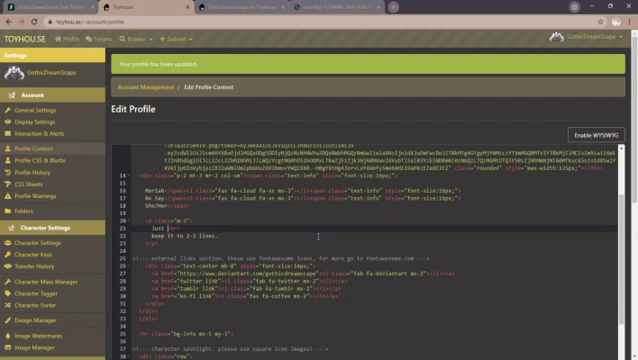
pyautogui.write('an adul')
pyautogui.write('pt mom')
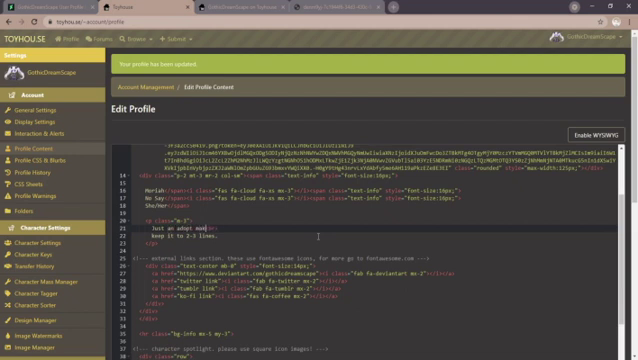
pyautogui.write(', noth')
pyautogui.write('ing more ')
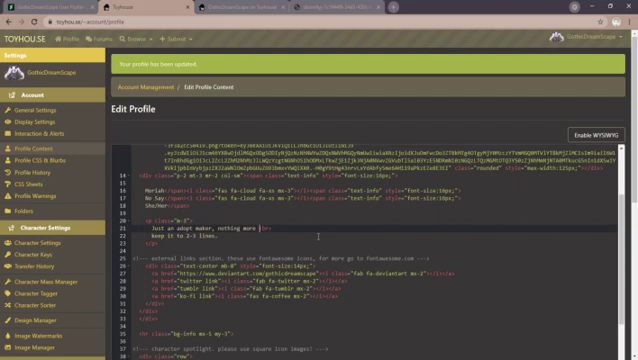
pyautogui.write('to than')
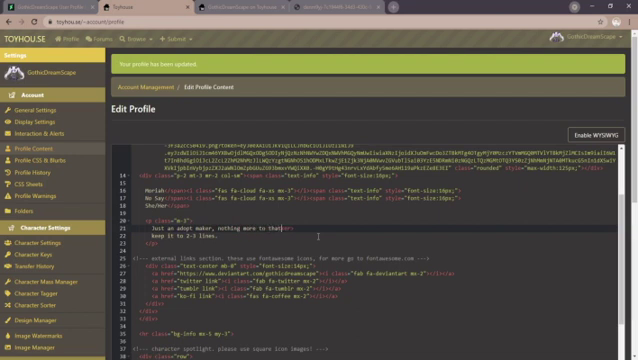
pyautogui.press('BackSpace')
pyautogui.write('t.')
pyautogui.moveTo(218, 236); pyautogui.dragTo(152, 236)
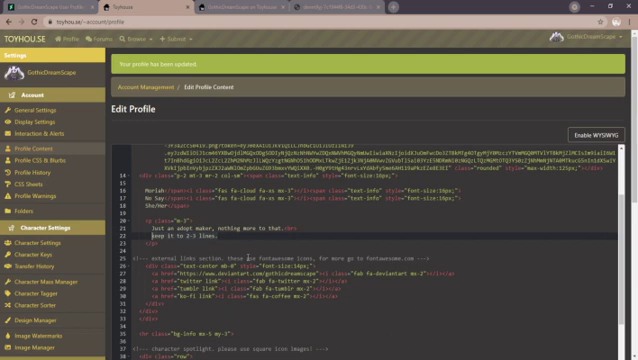
pyautogui.press('BackSpace')
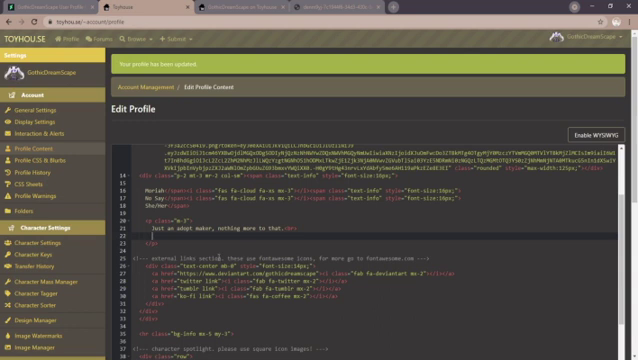
# - Rewrite the bio as 'I make adopts of all kinds, that's it nothing more to it,' and start a second line
pyautogui.click(271, 228)
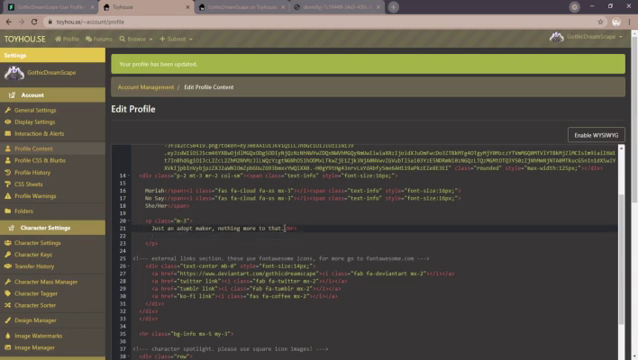
pyautogui.moveTo(271, 228); pyautogui.dragTo(155, 228)
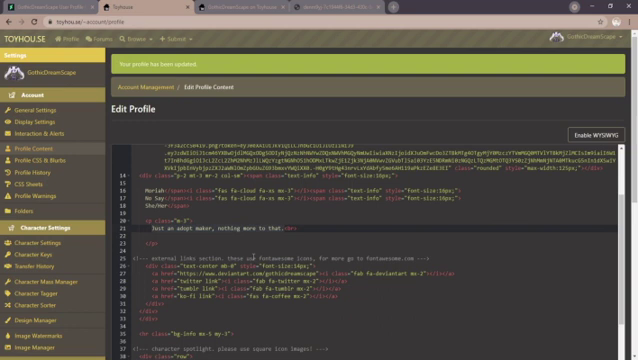
pyautogui.press('BackSpace')
pyautogui.write('I ma')
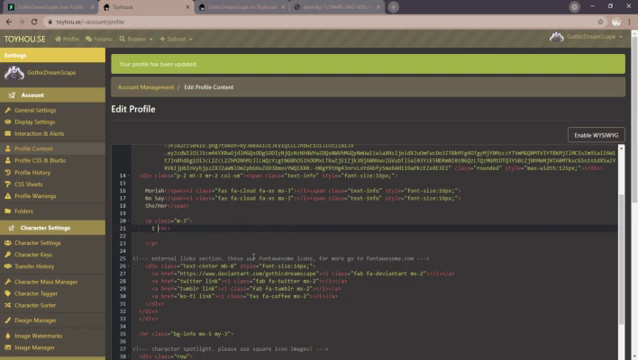
pyautogui.write('ke adop')
pyautogui.press('BackSpace')
pyautogui.write('pts o')
pyautogui.write('f all ki')
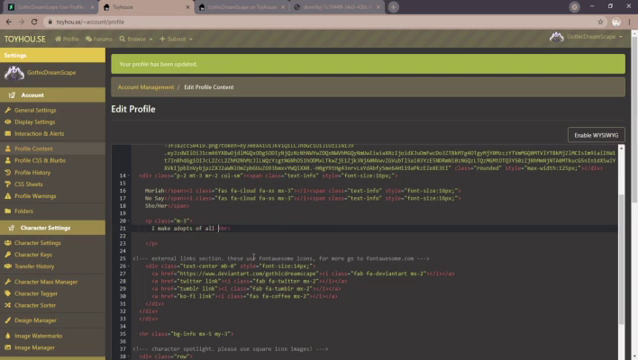
pyautogui.write('nds')
pyautogui.write(', that')
pyautogui.write("'s it")
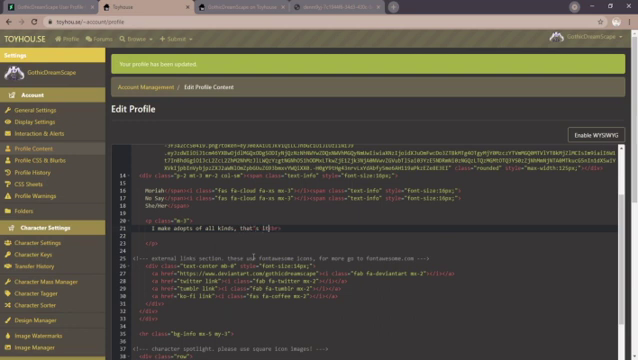
pyautogui.write(' nothi')
pyautogui.write('ng more ')
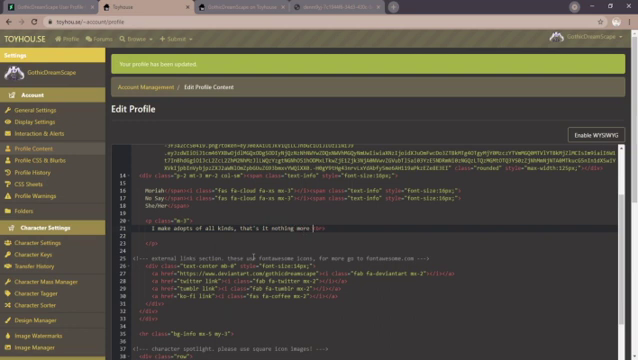
pyautogui.write('to th')
pyautogui.press('Return')
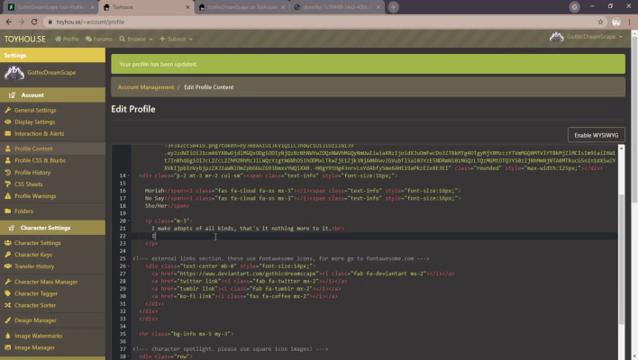
pyautogui.write('One day')
pyautogui.press('BackSpace')
pyautogui.write("I'm g")
pyautogui.write('oing to')
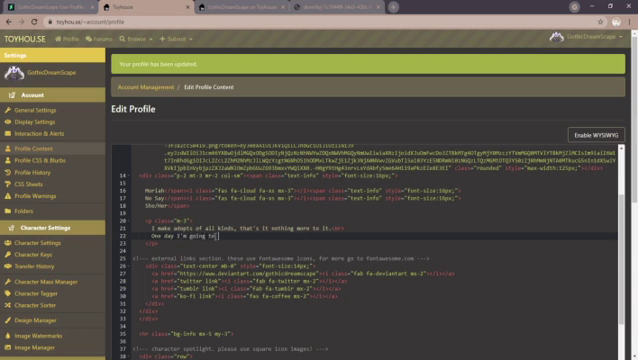
pyautogui.write(' save')
pyautogui.write(' my si')
pyautogui.write('ster ')
pyautogui.write('from ')
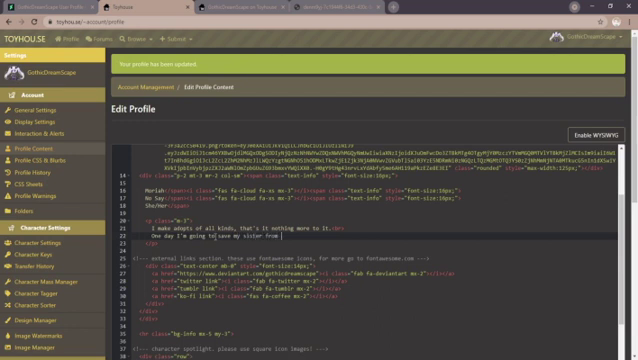
pyautogui.write('her horribl')
pyautogui.write('e dis')
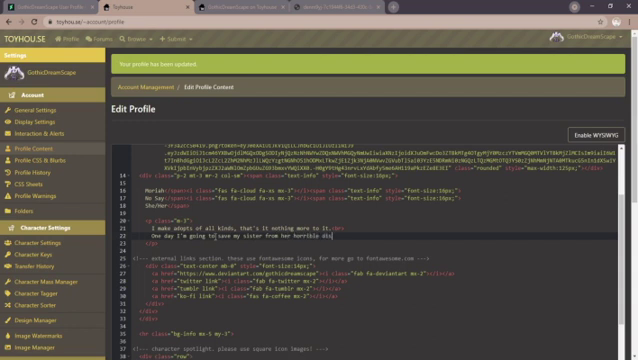
pyautogui.write('ease')
pyautogui.write('...')
pyautogui.scroll(-5, 96, 271)
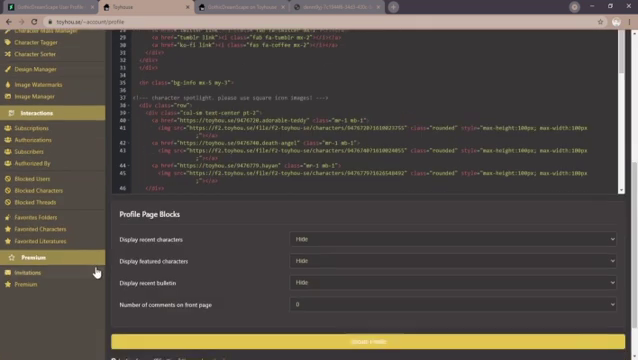
pyautogui.scroll(-3, 96, 271)
# - Save the profile and refresh the public profile to check the two-line bio
pyautogui.click(335, 294)
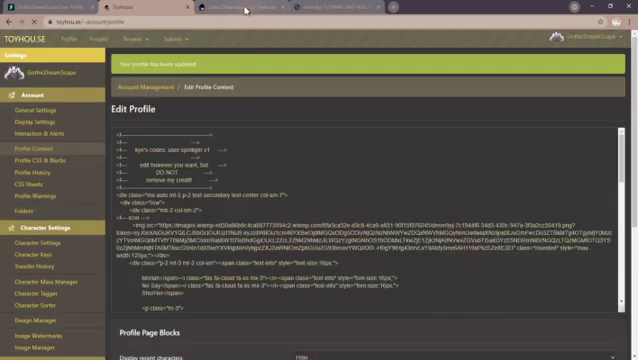
pyautogui.click(170, 6)
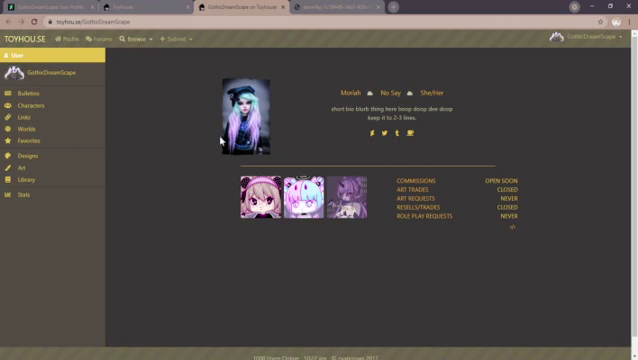
pyautogui.press('F5')
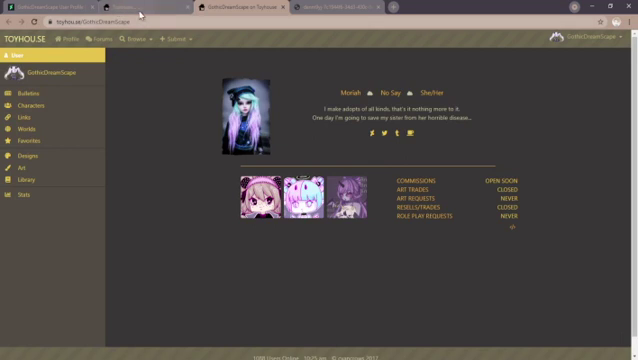
pyautogui.click(40, 8)
pyautogui.scroll(-5, 300, 250)
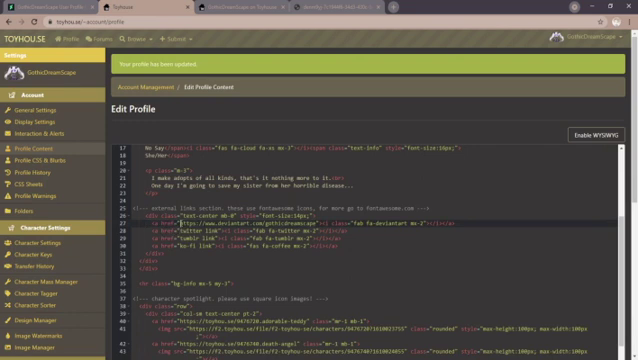
# - Select, then deselect, the DeviantArt link address in the external links code
pyautogui.moveTo(182, 223); pyautogui.dragTo(316, 223)
pyautogui.click(118, 262)
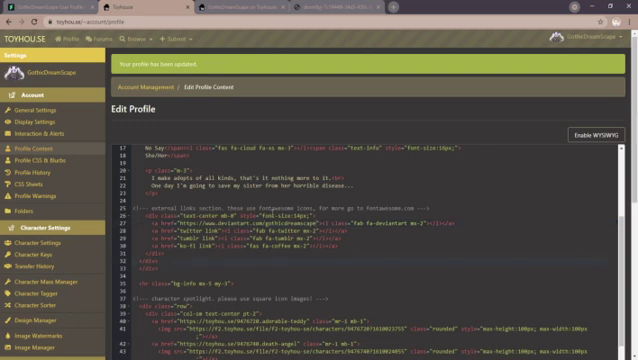
pyautogui.scroll(-5, 118, 262)
pyautogui.scroll(-5, 118, 262)
pyautogui.scroll(-5, 118, 262)
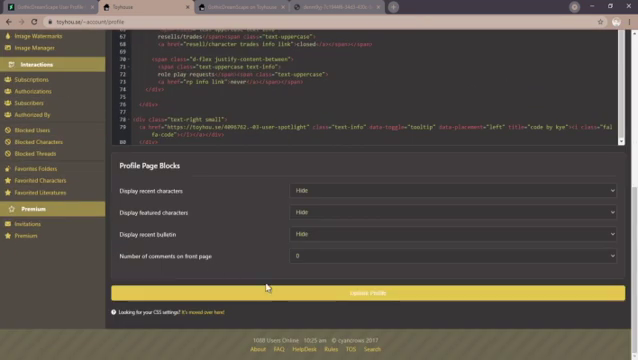
# - Update the profile and check the live GothicDreamScape page showing the bio and social icons
pyautogui.click(368, 293)
pyautogui.click(250, 10)
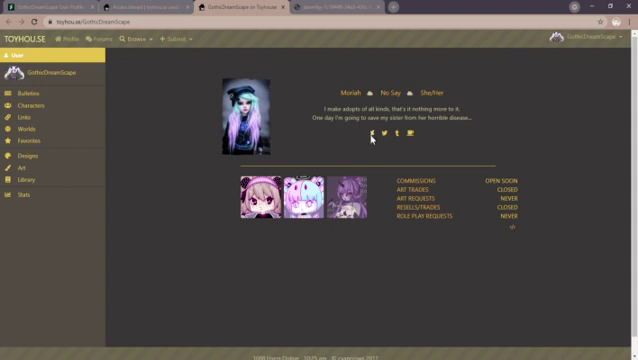
# - Test the DeviantArt icon by viewing the GothicDreamScape DeviantArt page, then return to Toyhouse
pyautogui.keyDown('ctrl'); pyautogui.click(372, 137); pyautogui.keyUp('ctrl')
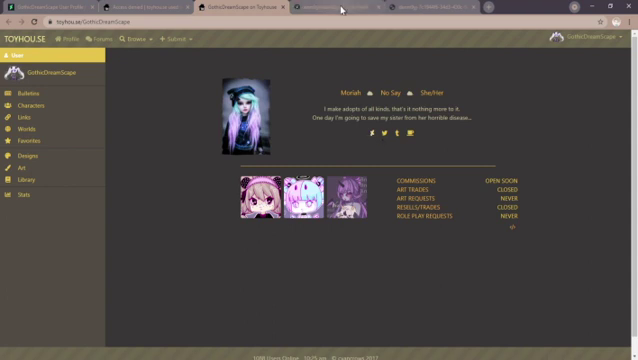
pyautogui.click(341, 9)
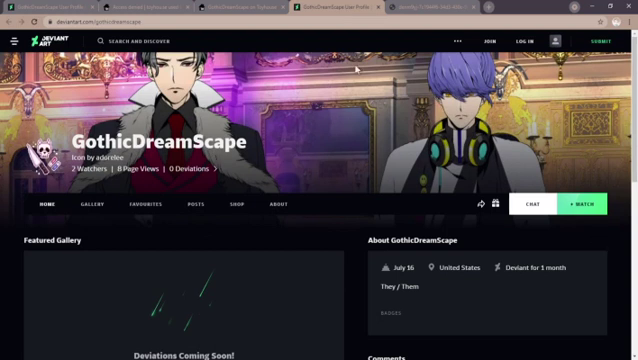
pyautogui.click(240, 7)
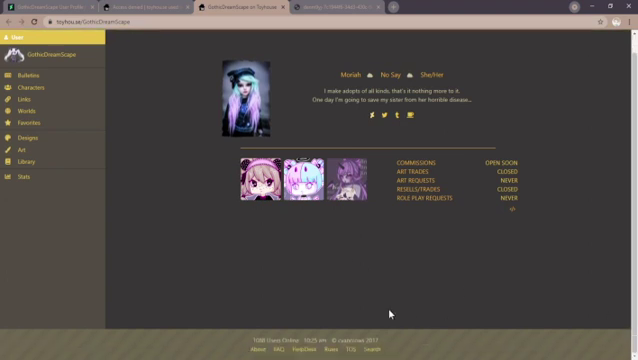
pyautogui.scroll(1, 420, 320)
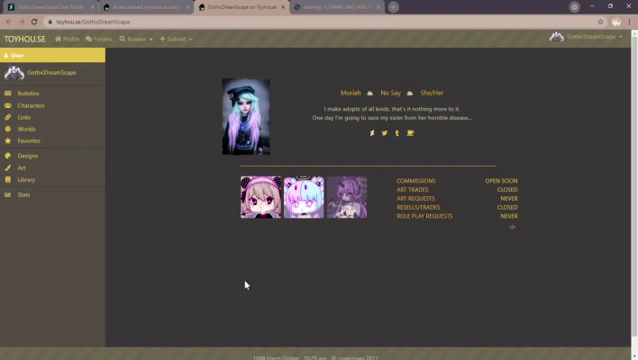